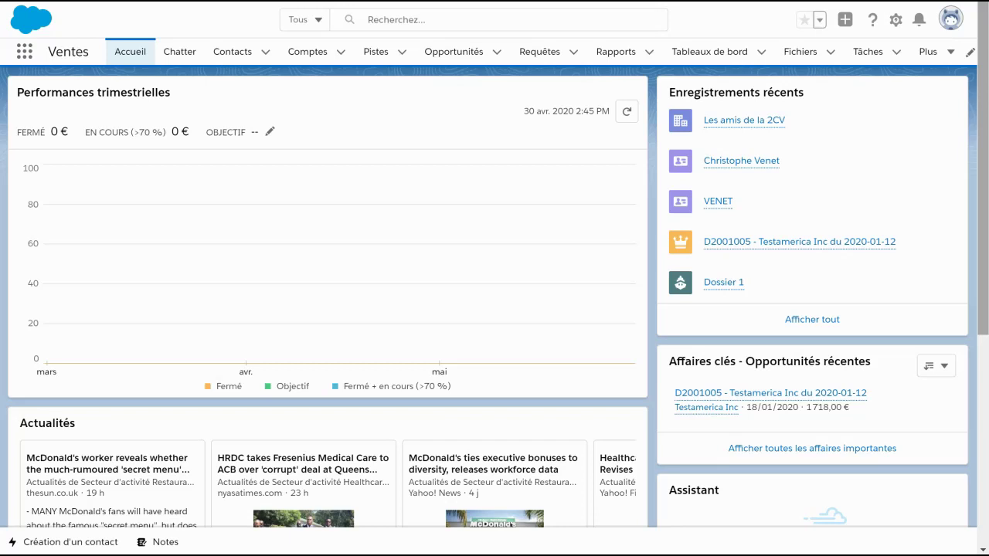
Open the existing lead from the Pistes list, examine its detail fields and check its additional record actions
click(368, 53)
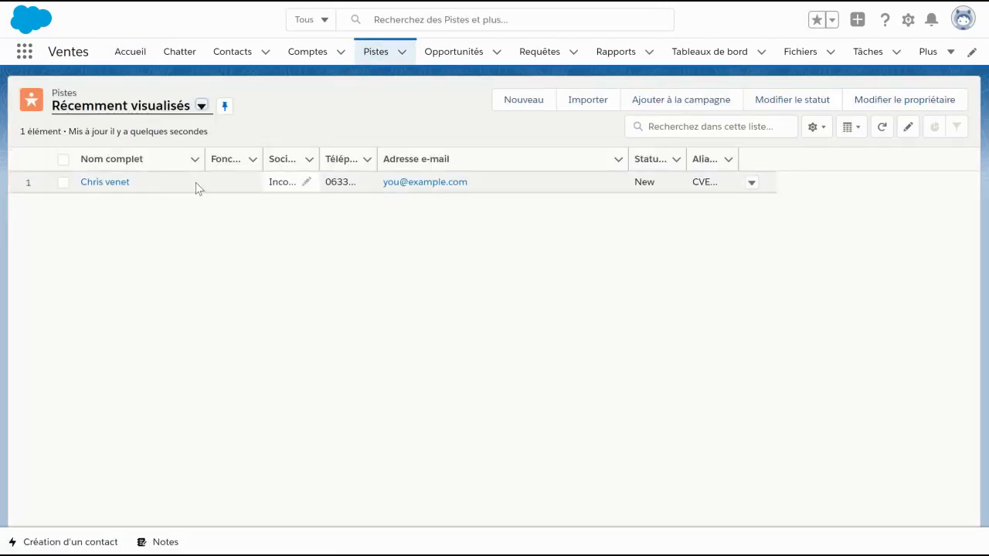
click(117, 183)
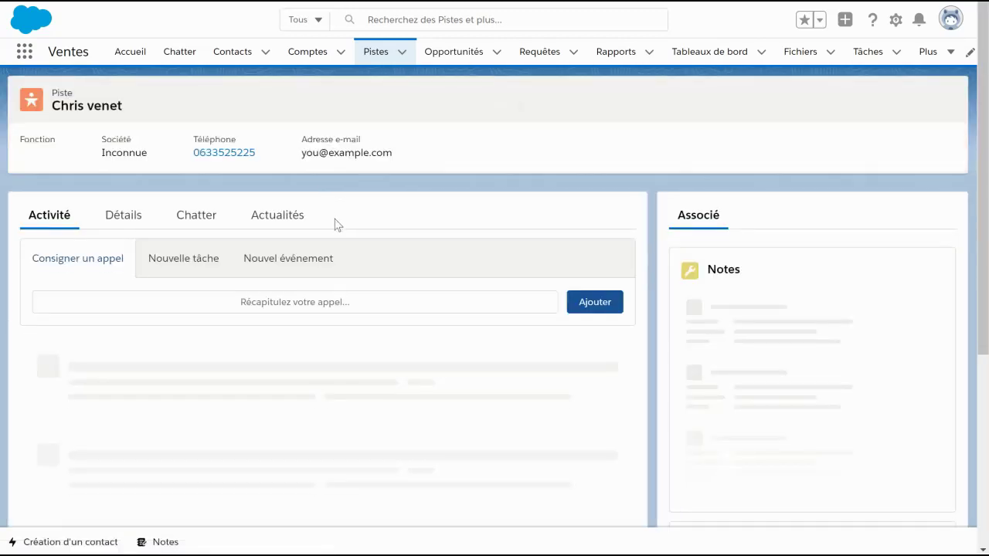
click(116, 256)
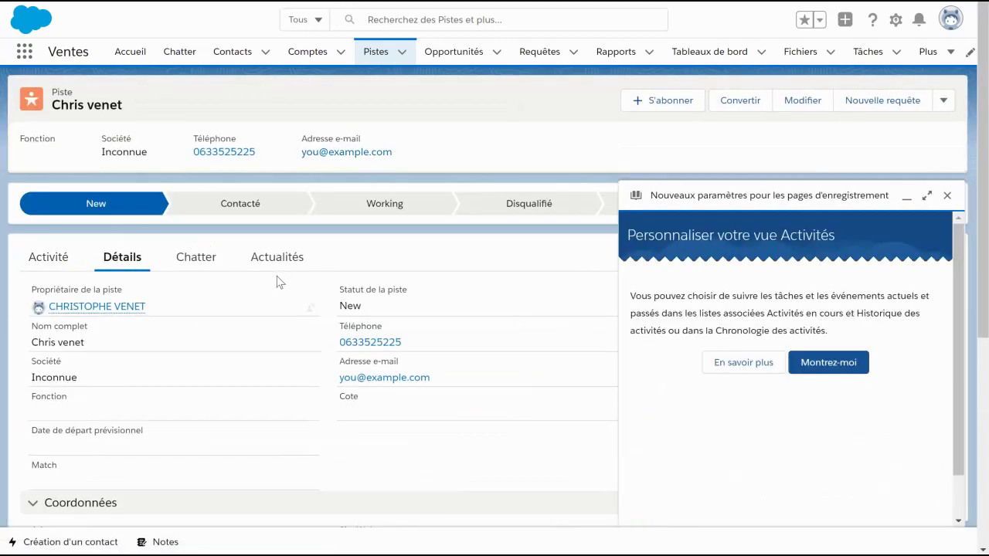
scroll(122, 305, down, 2)
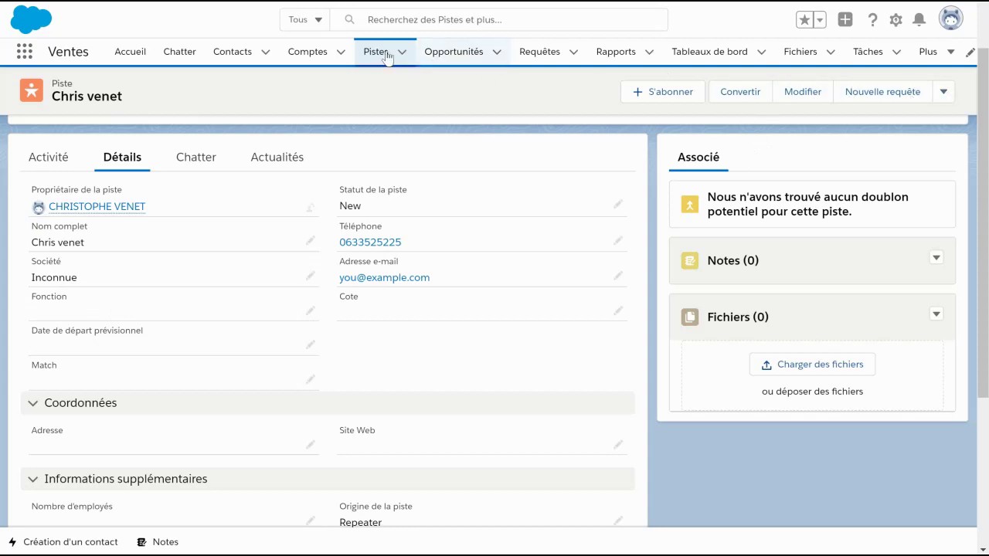
click(949, 92)
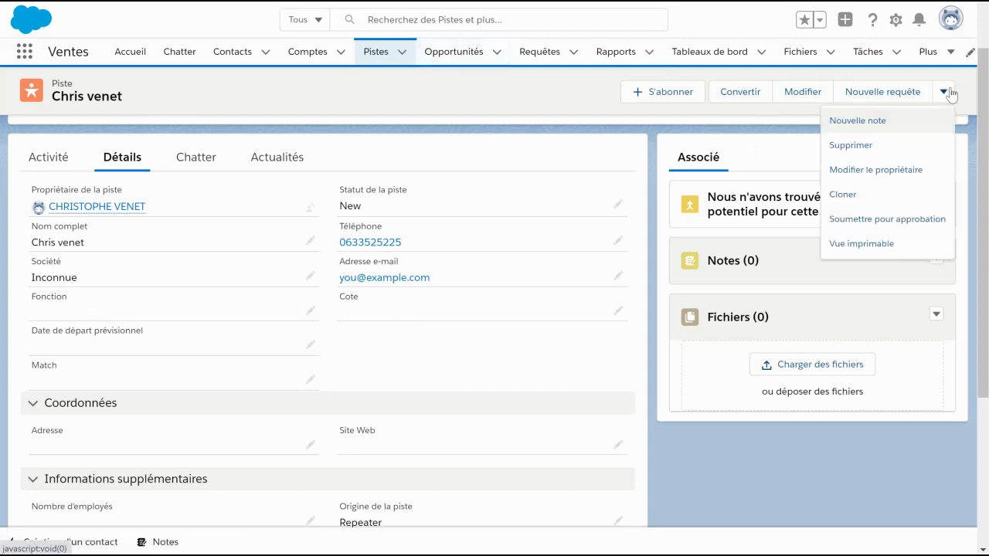
Open a new lead form from the Pistes list and examine the prefilled Fonction field
click(375, 52)
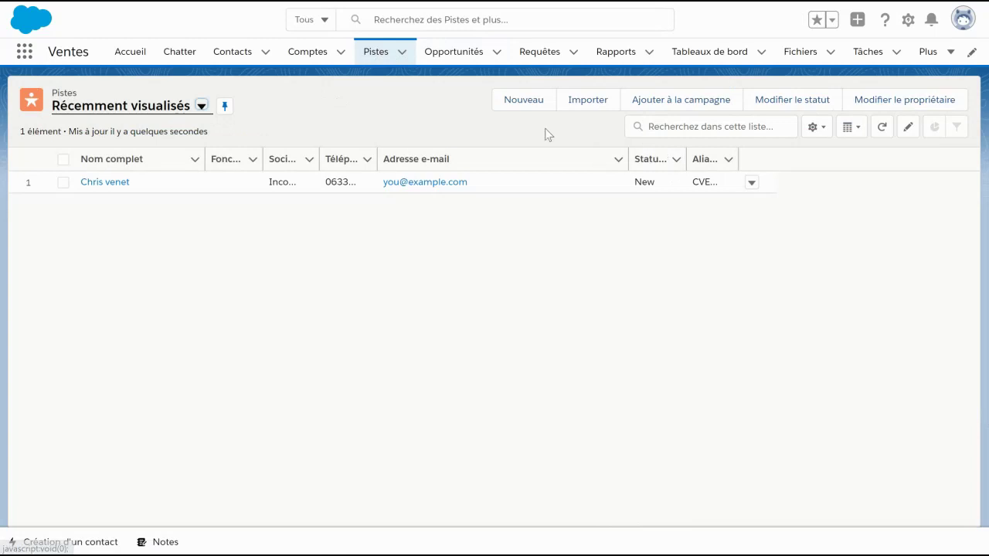
click(526, 103)
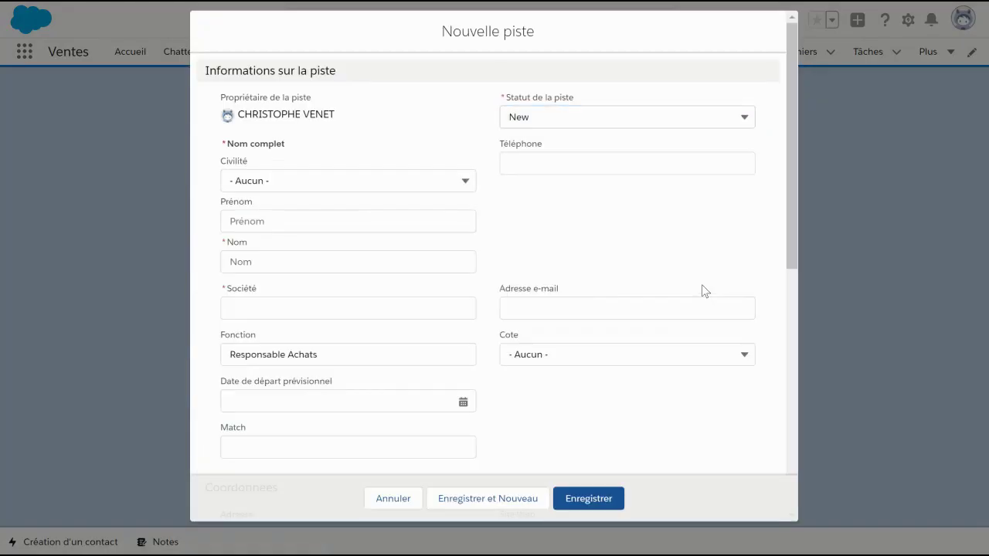
drag(229, 354, 354, 359)
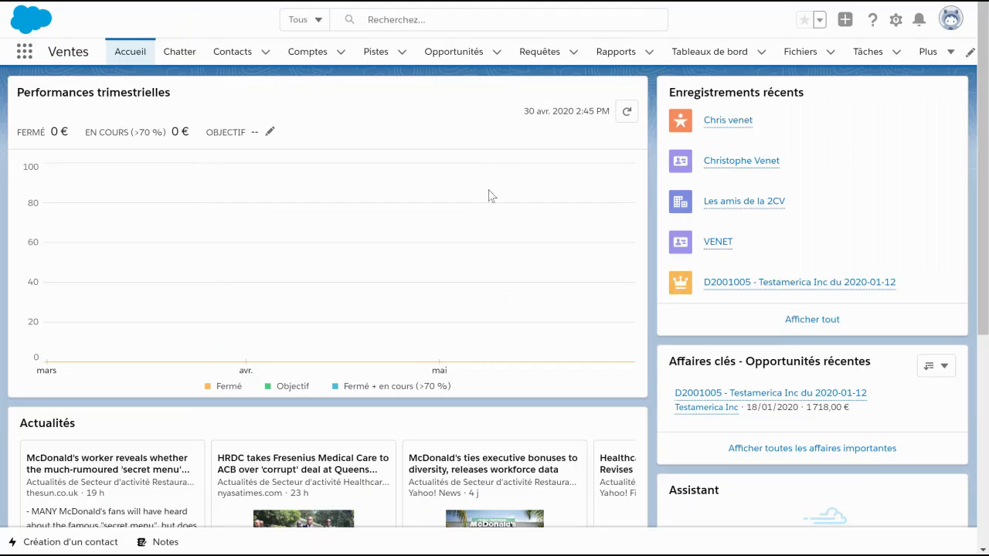
Go to the Salesforce setup, search for "visua" and open the Visualforce pages list
click(896, 20)
click(833, 67)
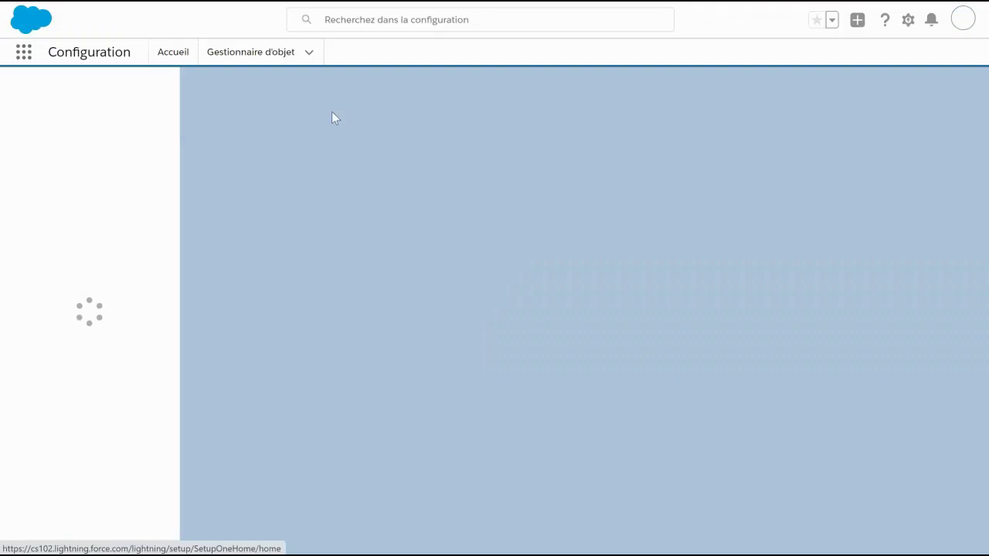
click(117, 98)
text(v)
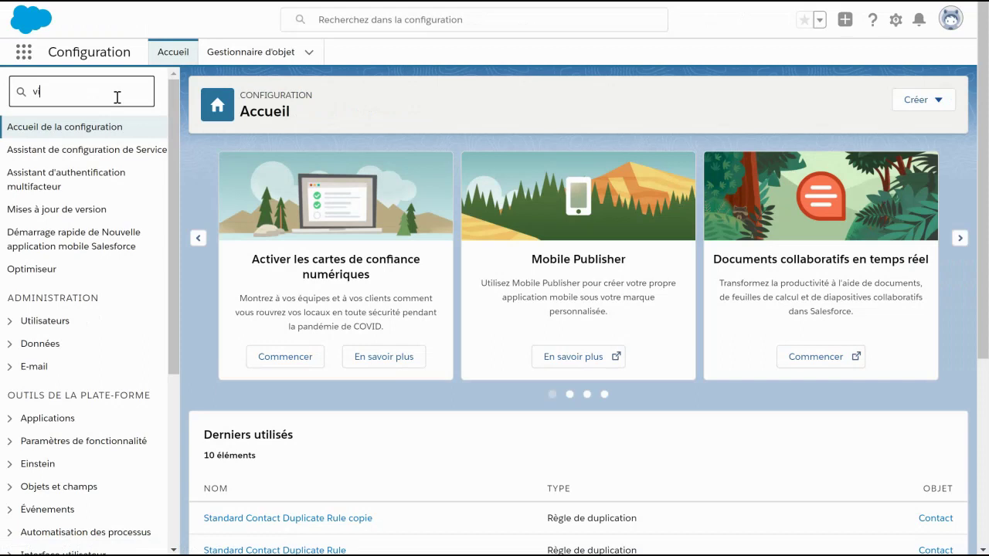
text(isua)
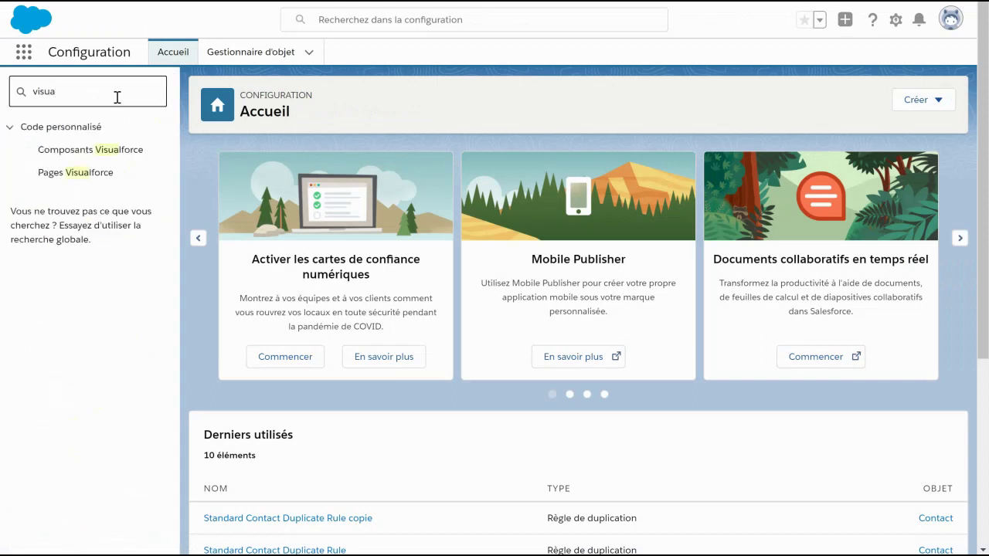
click(75, 173)
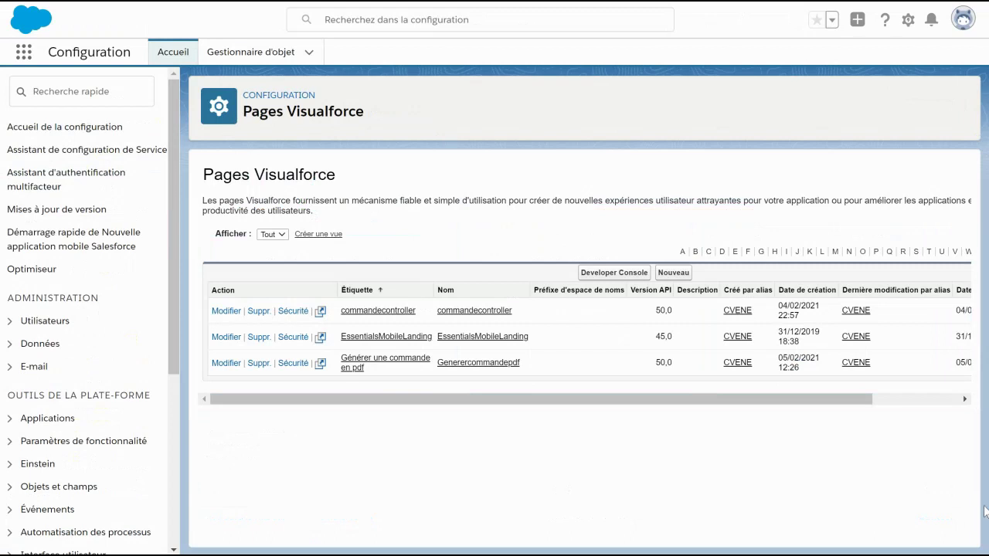
Start a new Visualforce page with Pistedefaultvalue as both its label and its name
click(683, 275)
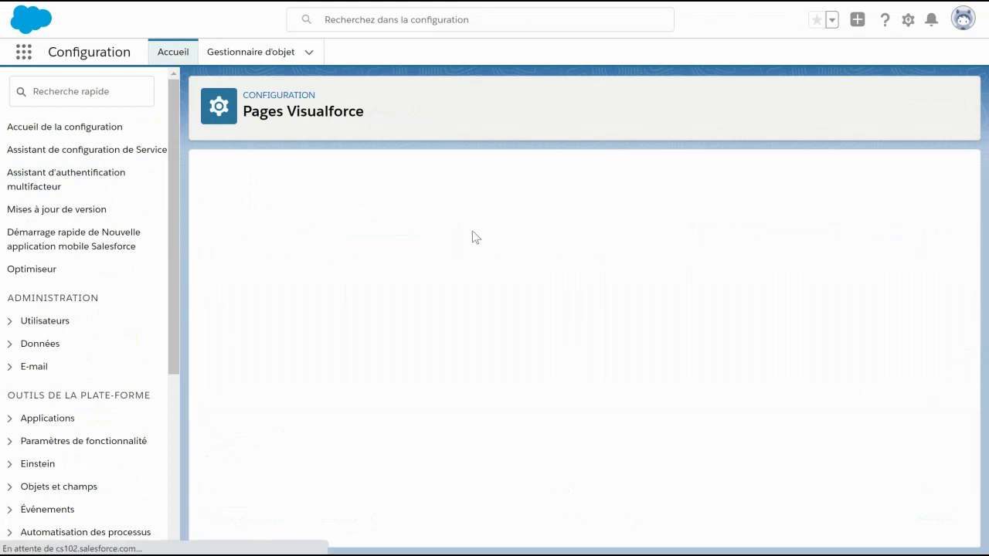
click(398, 258)
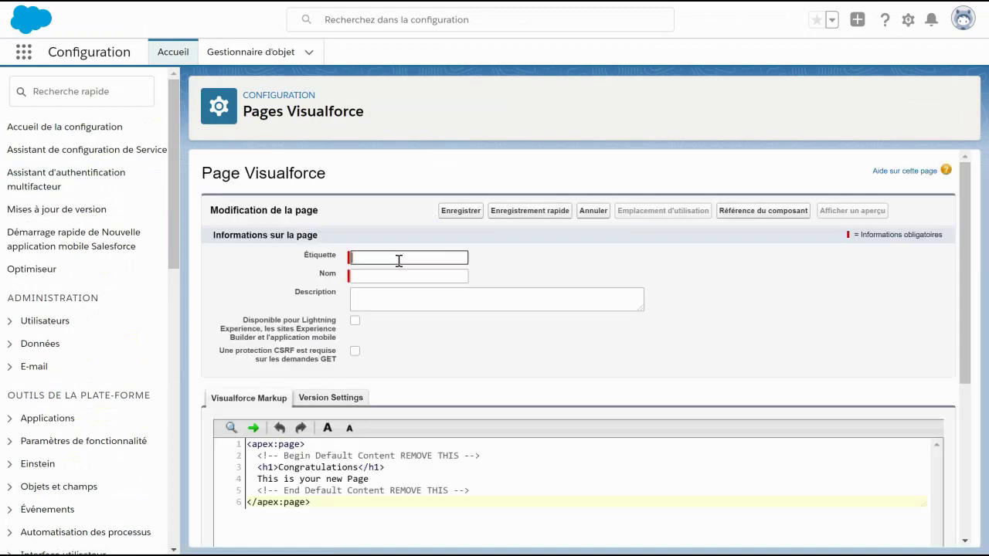
text(Pistedefaultvalue)
key(Tab)
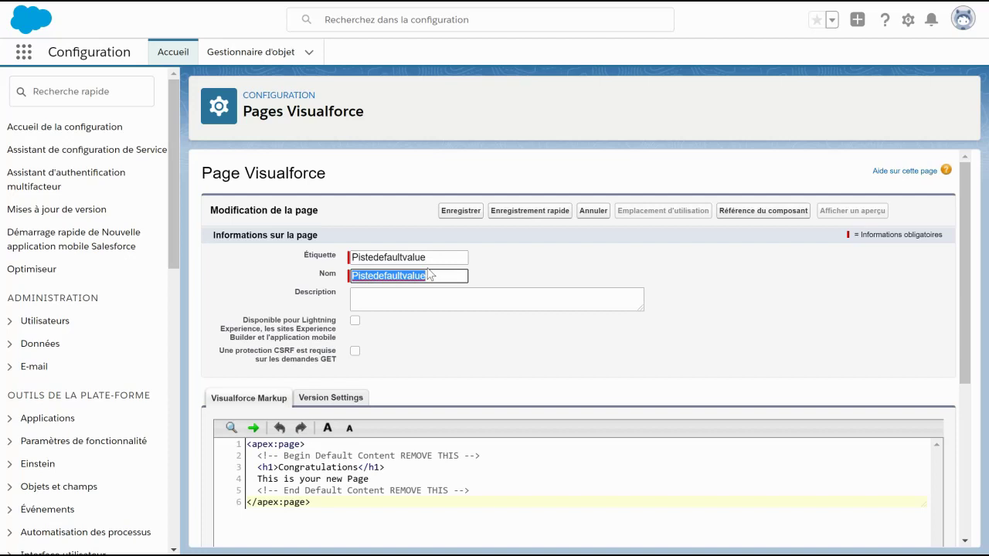
key(Tab)
Replace the default markup with a Lead standardController page whose script sets window.top.location.href to '/lightning/o/Lead/new?nooverride=1&defaultFieldValues=Fonction=Responsable Achat'
scroll(402, 316, down, 3)
drag(320, 354, 184, 288)
text(<apex:page standardController="Lead" >  <script>       window.top.location.href = '/lightning/o/Lead/new?nooverride=1&defaultFieldValues=Fonction=Responsable Achat';   </script> </apex:page>)
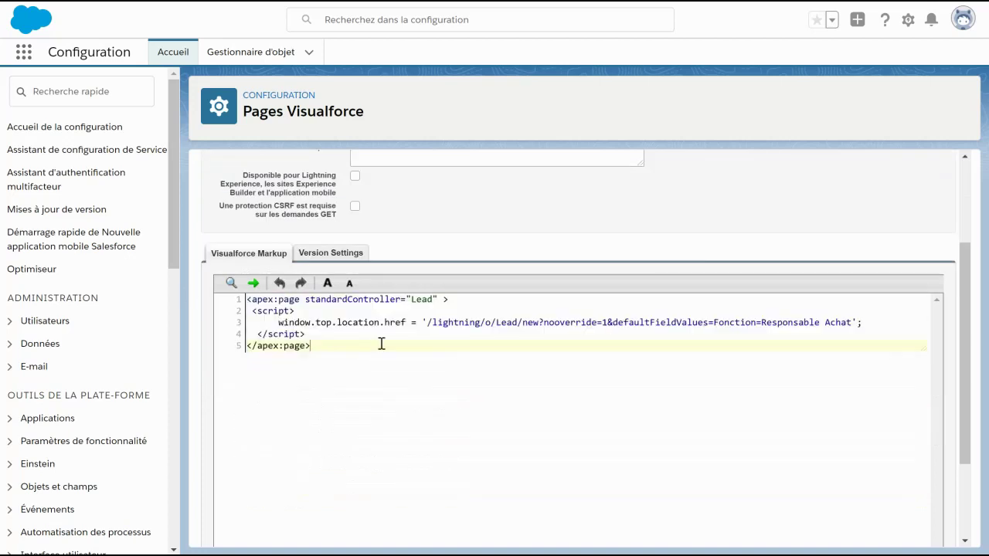
Change the field name in the redirect's defaultFieldValues parameter to Title and save the Visualforce page
click(759, 321)
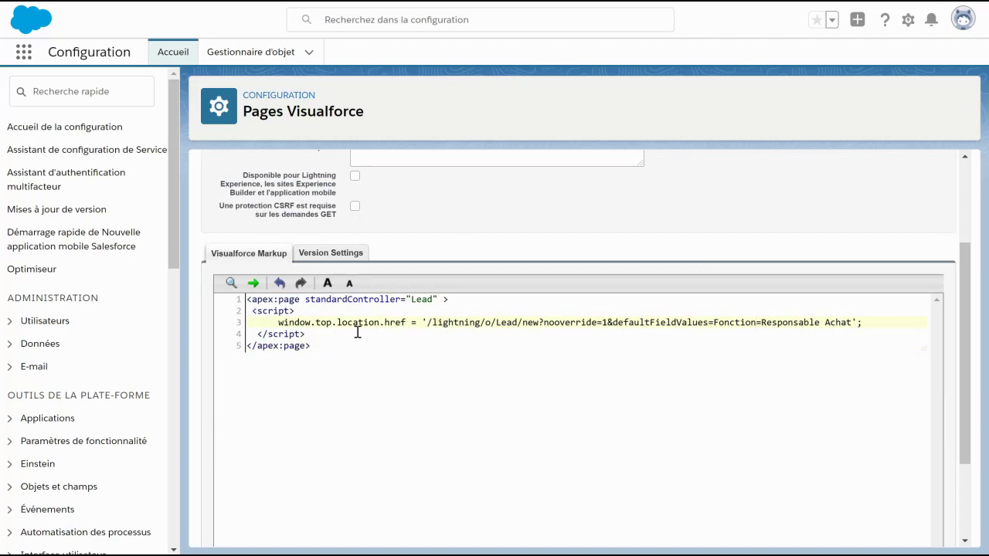
drag(518, 323, 494, 324)
click(498, 323)
double_click(508, 322)
drag(756, 322, 716, 323)
text(Title)
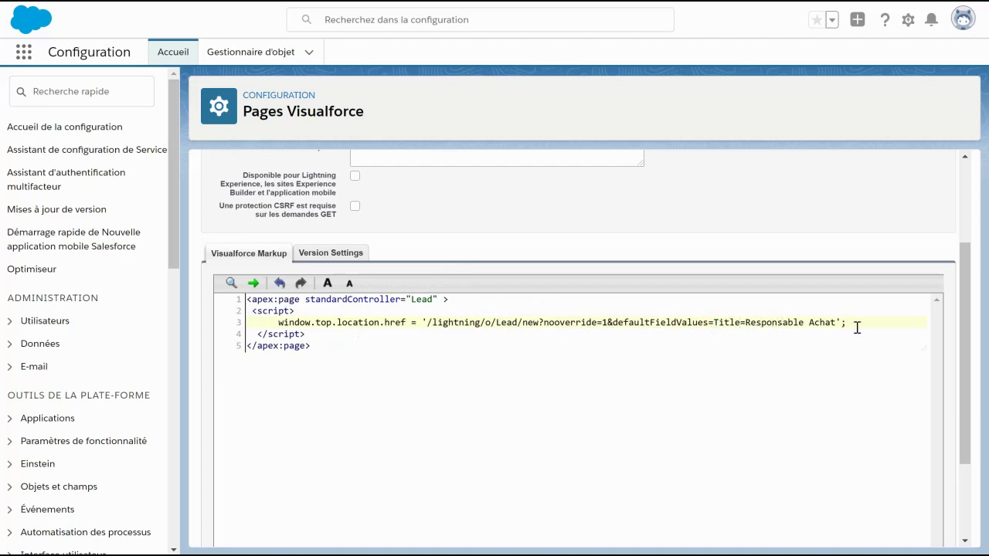
scroll(636, 393, up, 2)
click(460, 210)
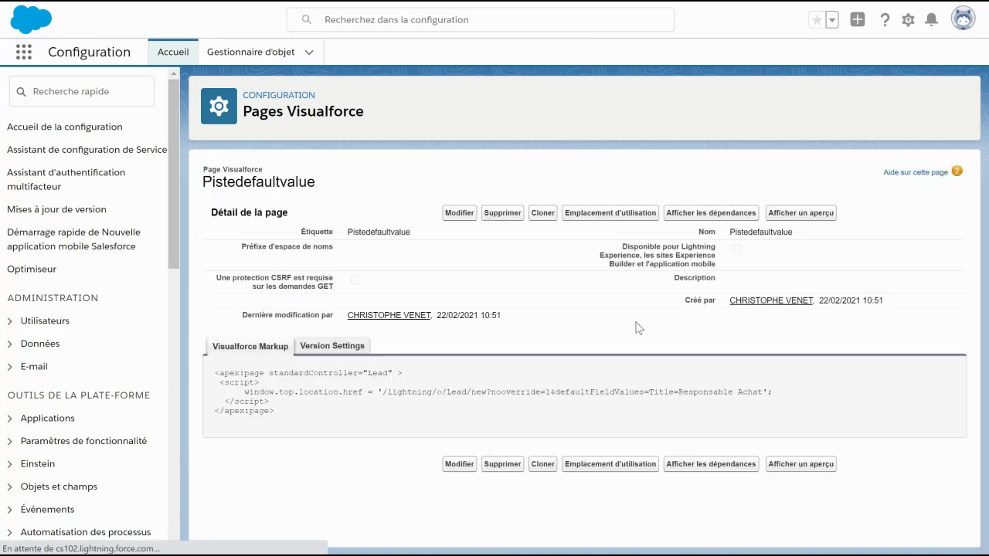
Find the Piste object in the object manager by searching for "piste" and open its buttons, links and actions
click(264, 54)
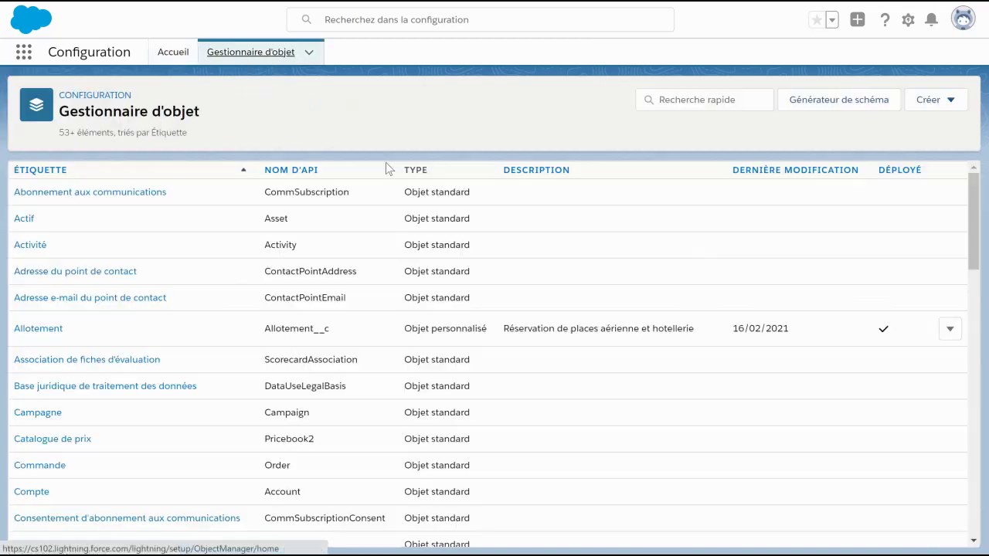
click(707, 100)
text(piste)
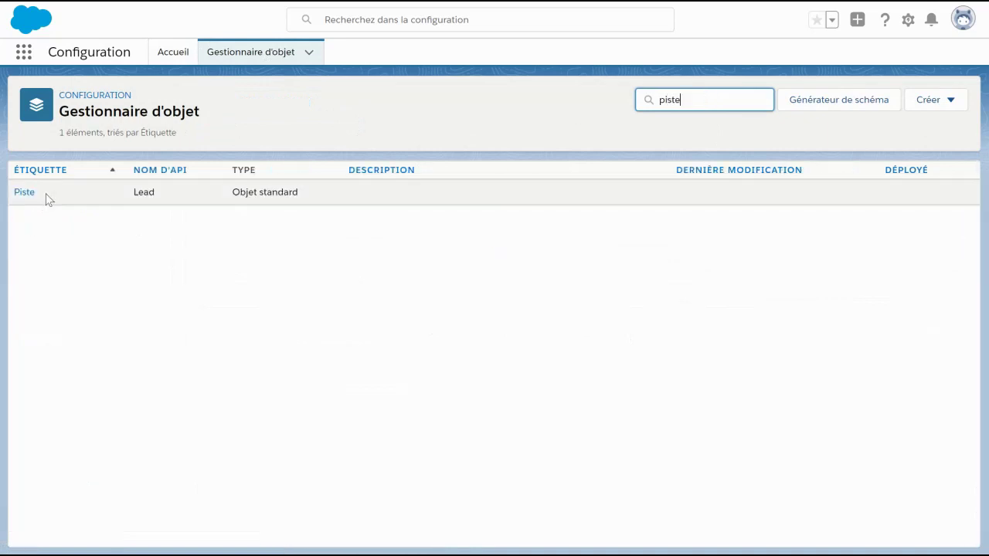
click(29, 195)
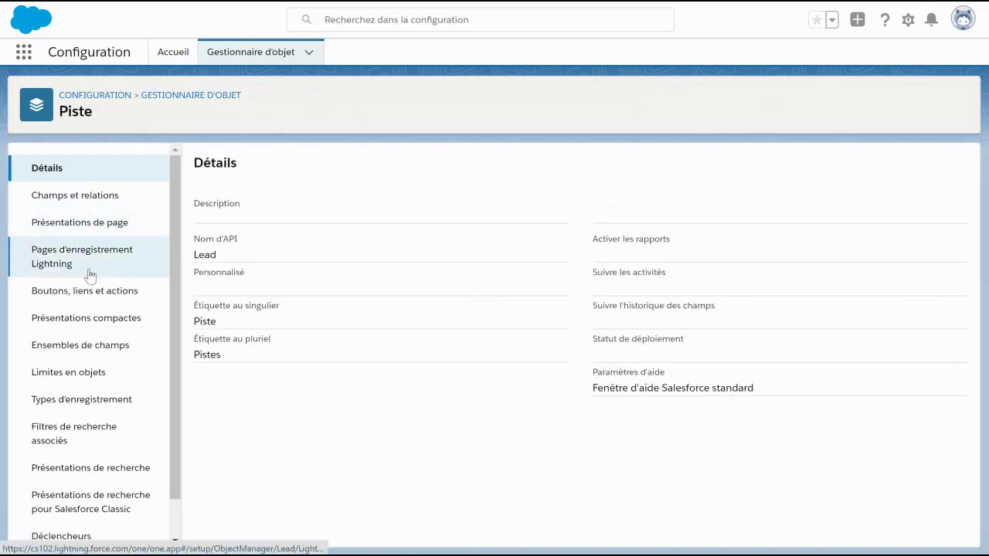
click(84, 292)
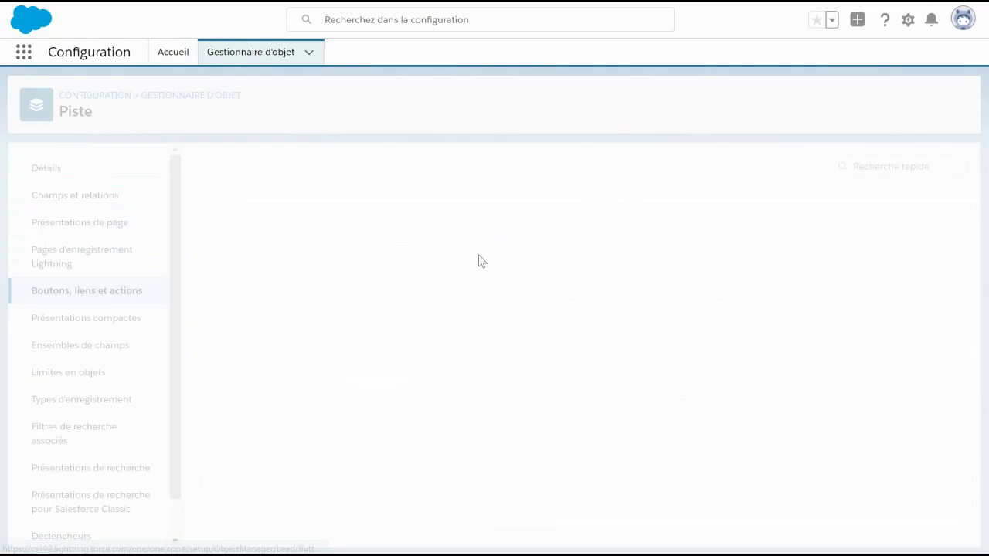
Override the Piste object's standard Nouveau (New) button with the Pistedefaultvalue Visualforce page for Salesforce Classic and save the override
scroll(436, 239, down, 5)
scroll(436, 244, down, 3)
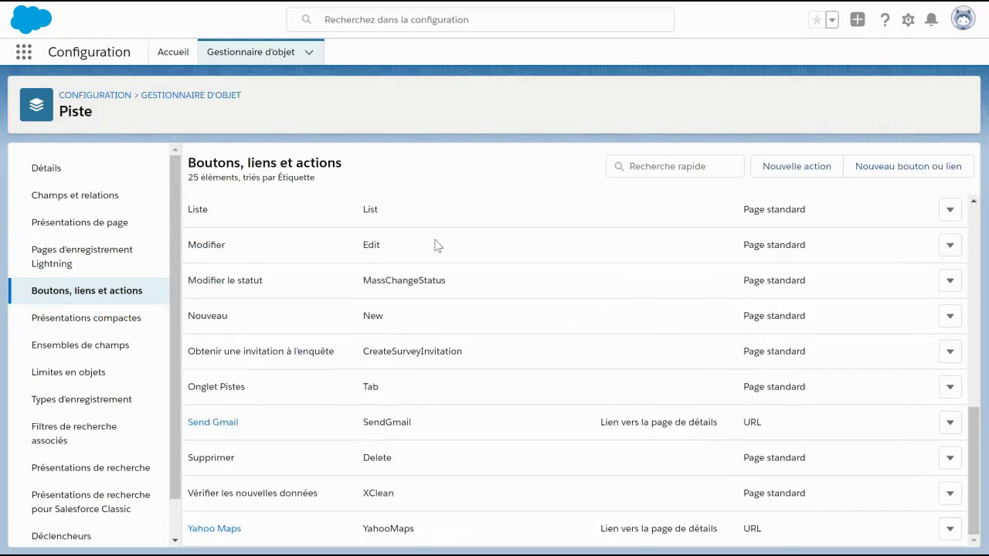
scroll(347, 345, up, 2)
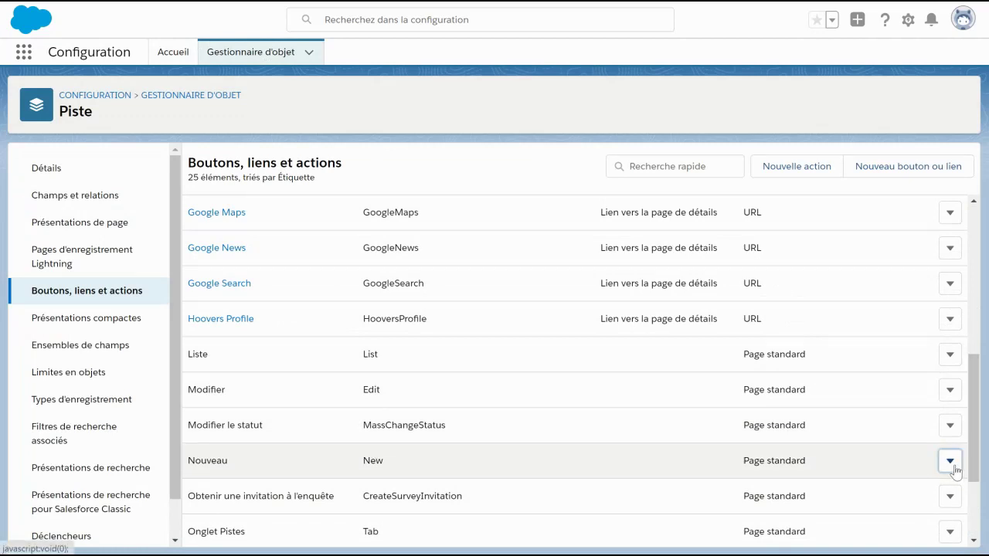
click(950, 462)
click(917, 494)
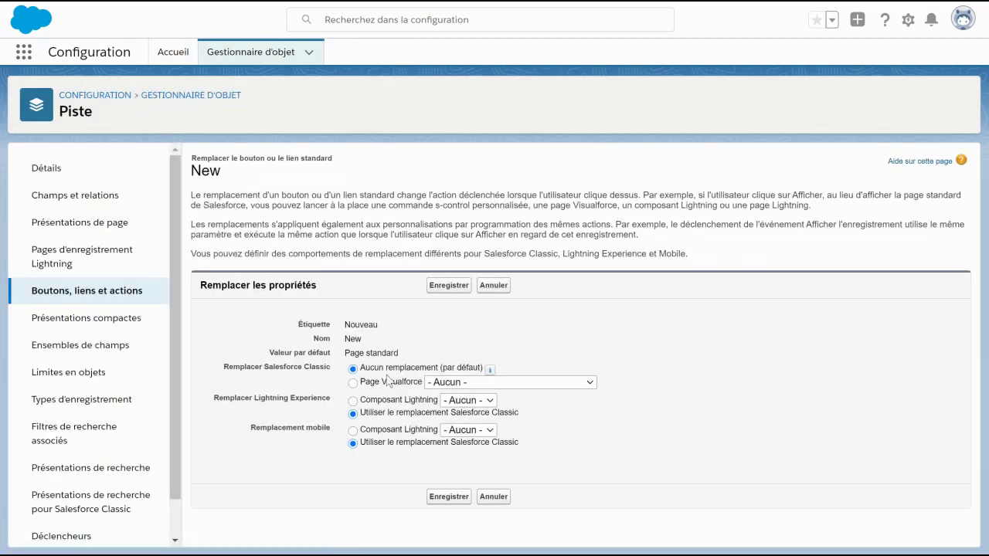
click(368, 385)
click(464, 383)
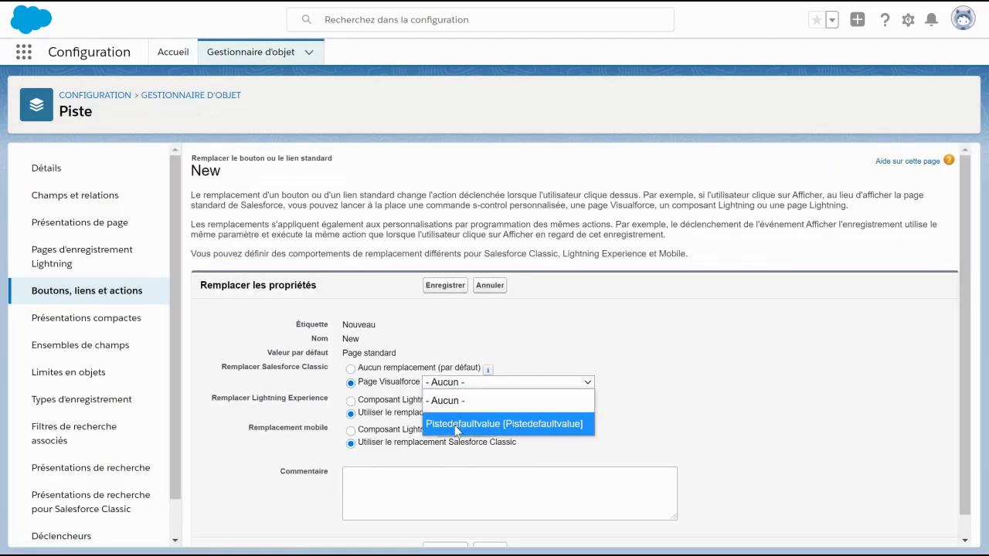
click(554, 430)
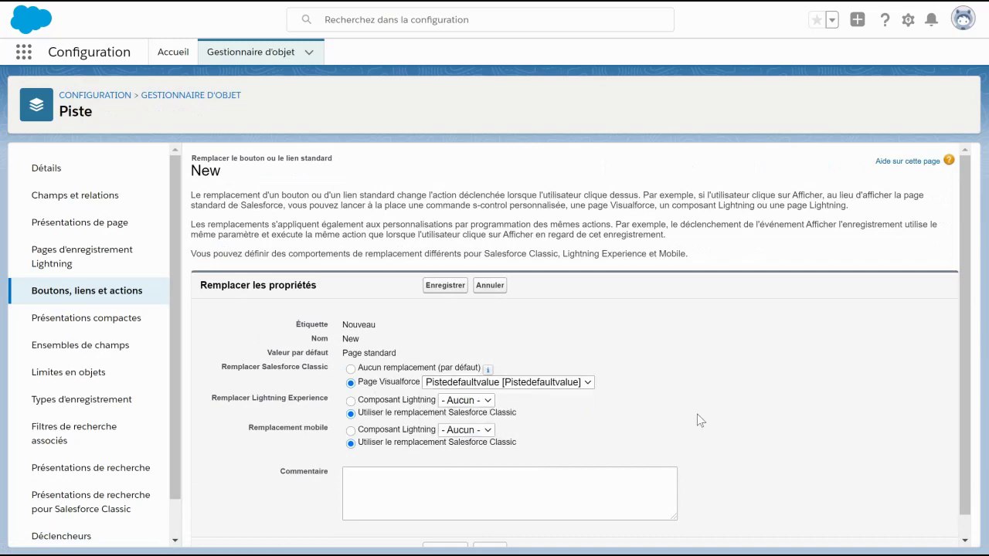
click(447, 285)
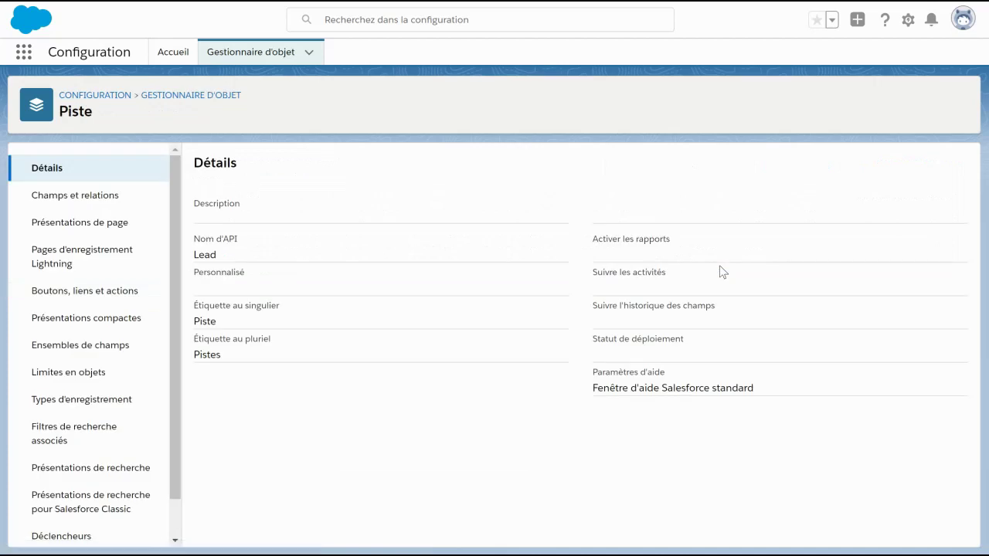
Return to the Ventes app and start a new lead
click(24, 52)
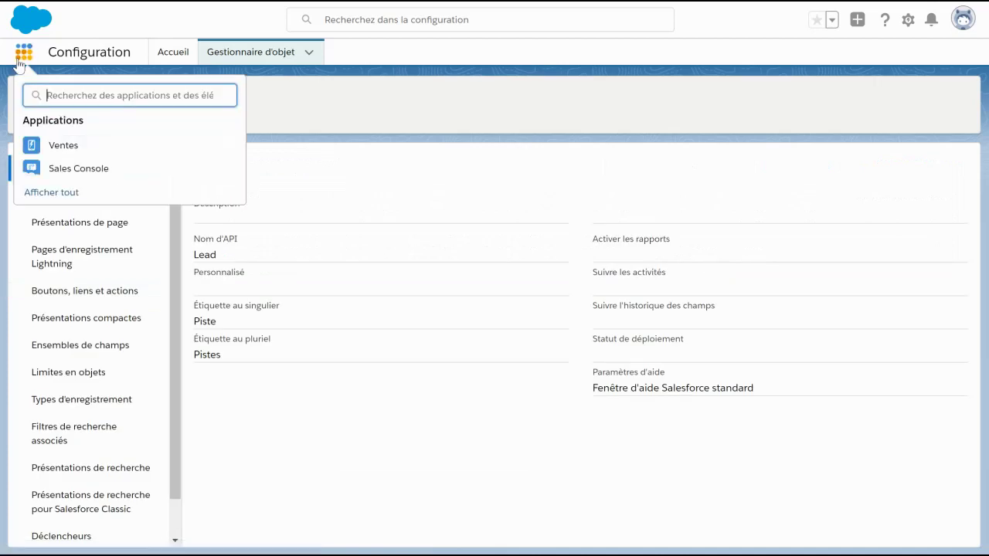
click(71, 149)
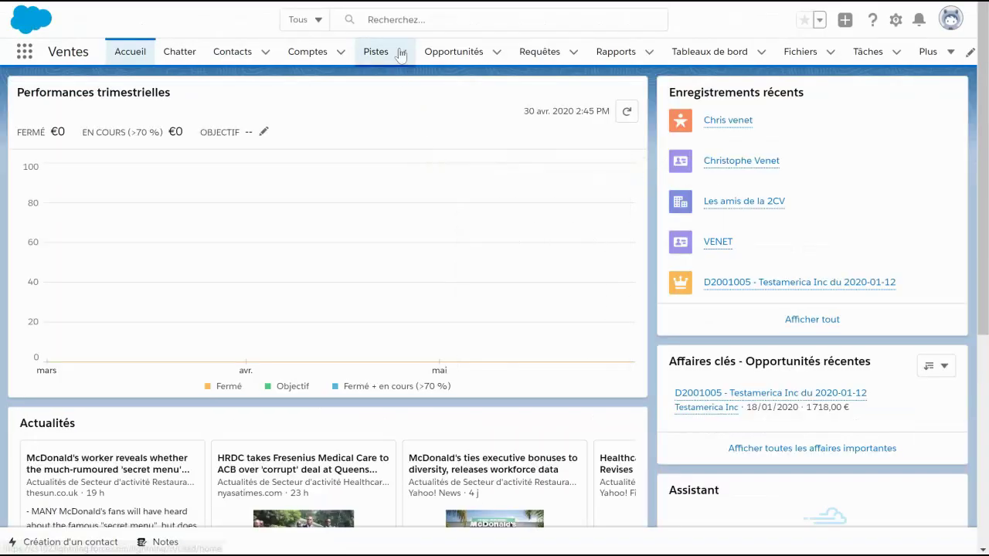
click(401, 52)
click(391, 79)
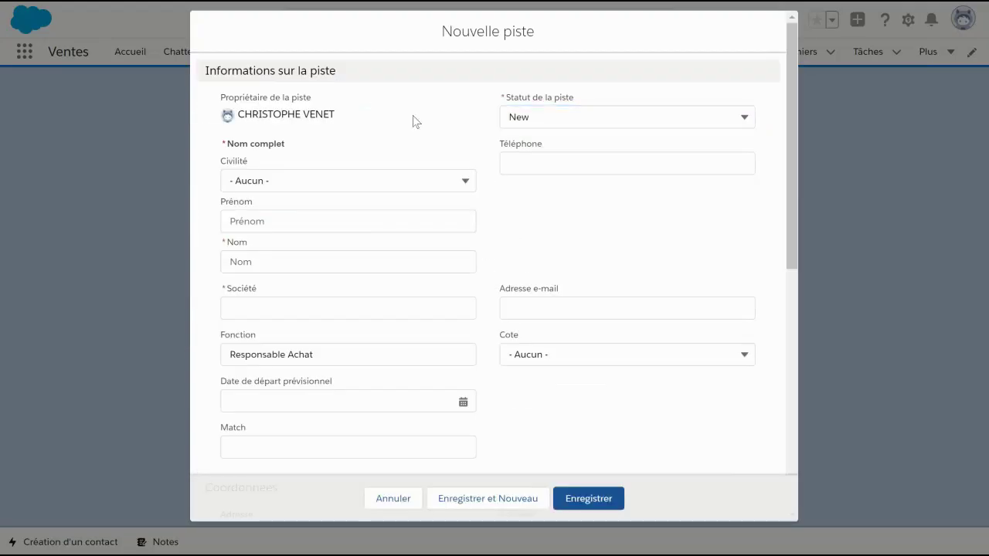
Check the default value of the Fonction field in the new lead form
drag(258, 338, 215, 339)
click(215, 338)
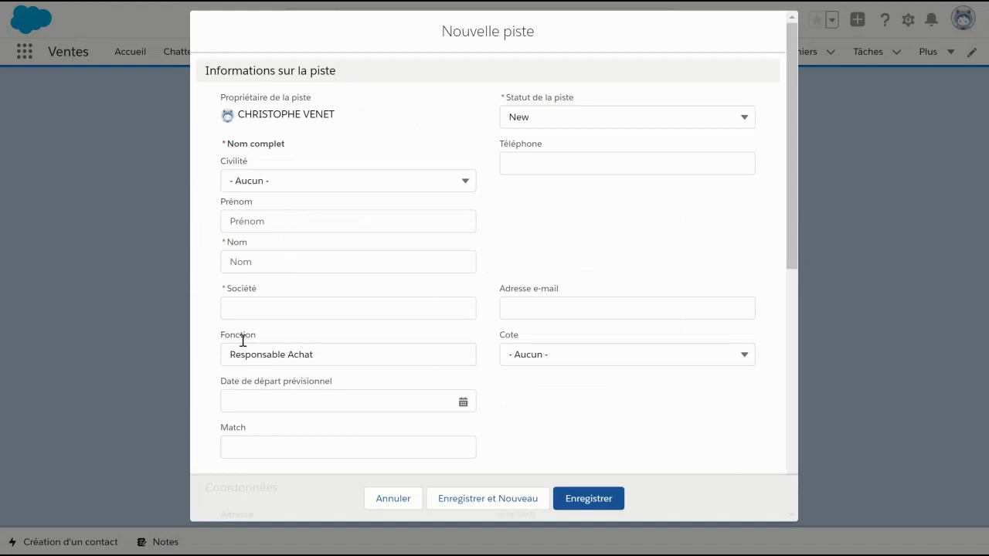
click(318, 358)
click(205, 292)
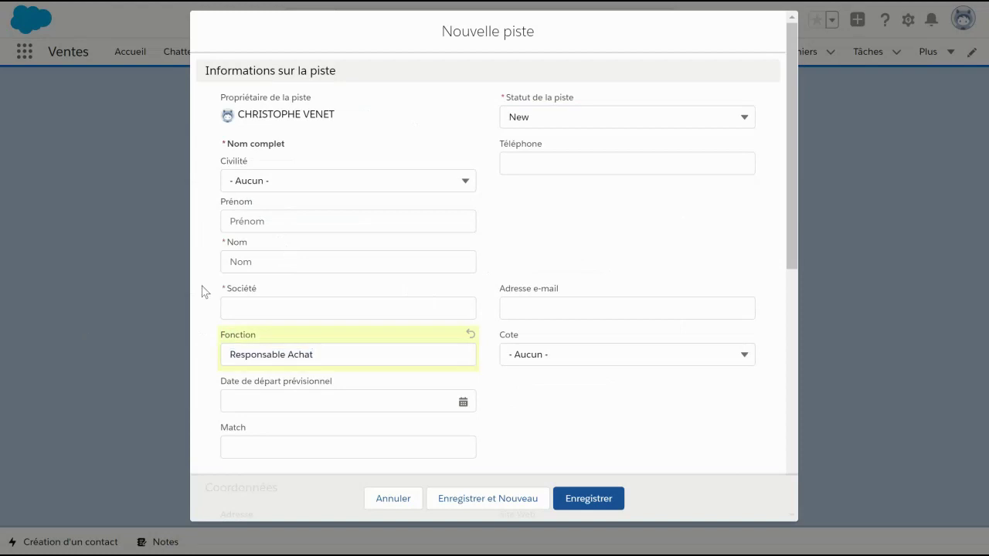